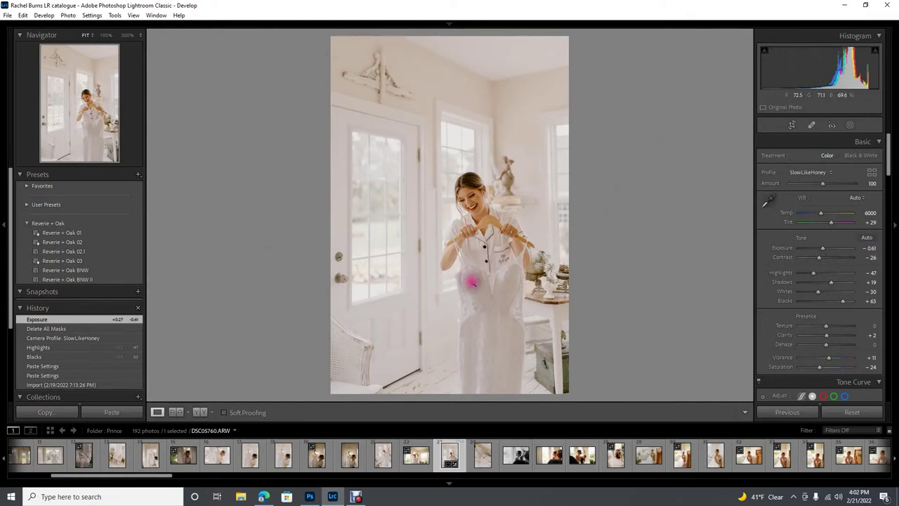
- Toggle between the edited bridal portrait and the original to compare them
key("backslash")
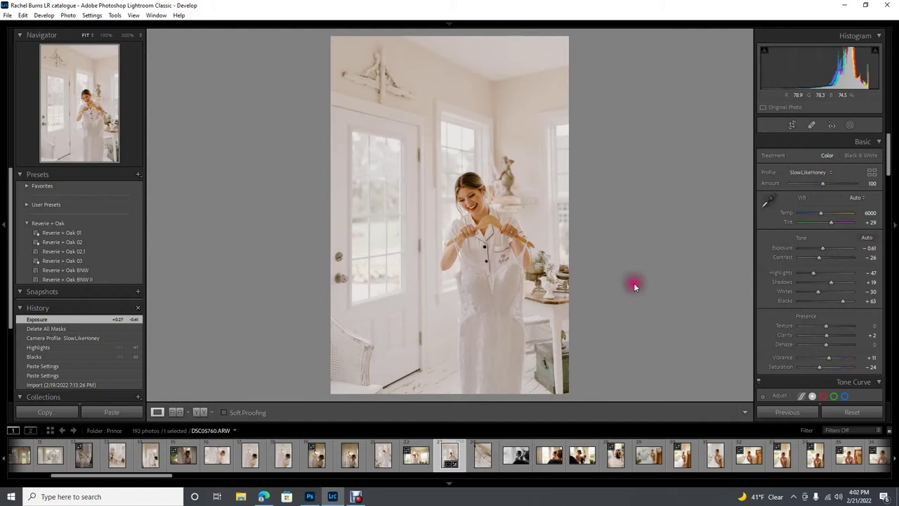
key("backslash")
key("backslash")
key("backslash")
key("backslash")
key("backslash")
key("backslash")
key("backslash")
key("backslash")
key("backslash")
key("backslash")
key("backslash")
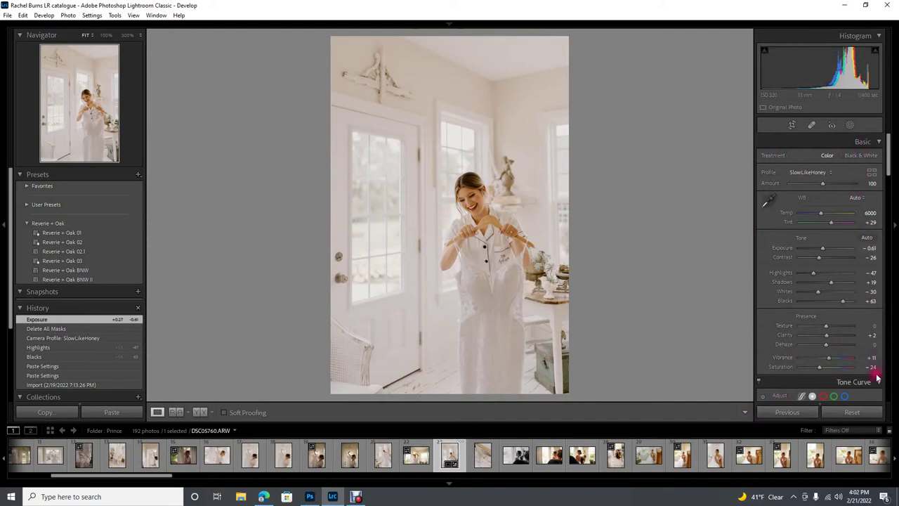
key("backslash")
key("backslash")
key("backslash")
key("backslash")
- Open the Masking tools to list the new mask types for DSC05760.ARW
key("backslash")
key("backslash")
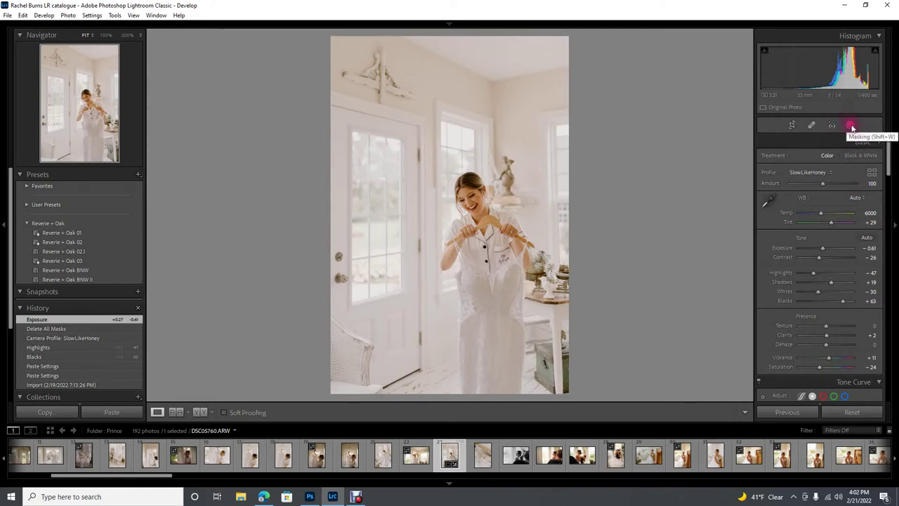
left_click(851, 126)
left_click(851, 126)
key("backslash")
key("backslash")
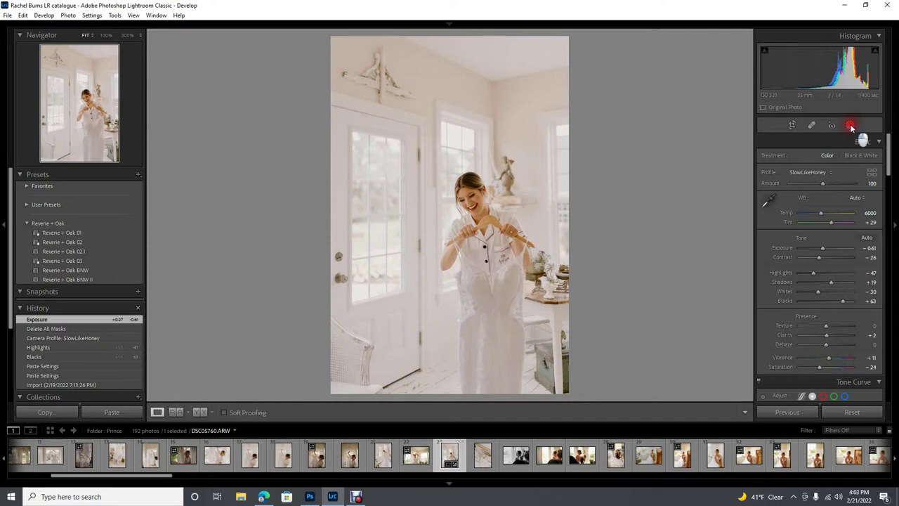
left_click(850, 125)
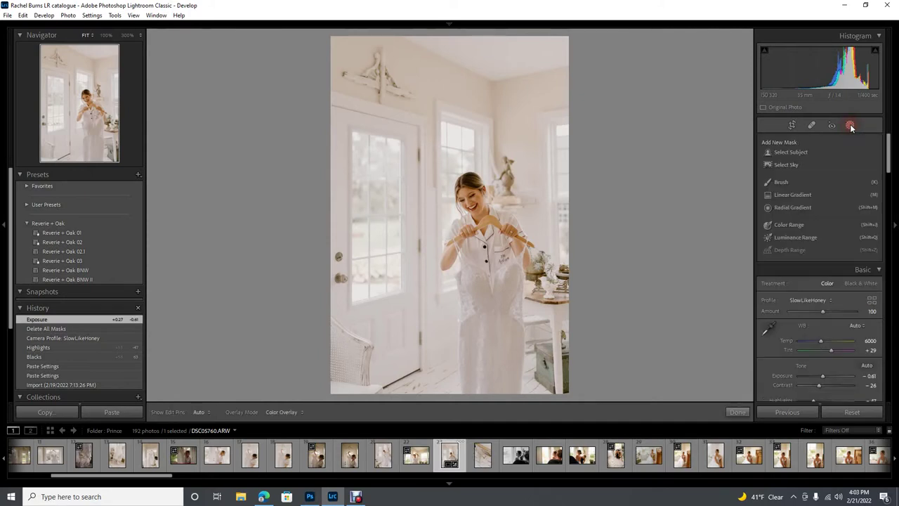
- Draw a radial gradient mask (Feather 100) centred on the bride's face and body
left_click(782, 210)
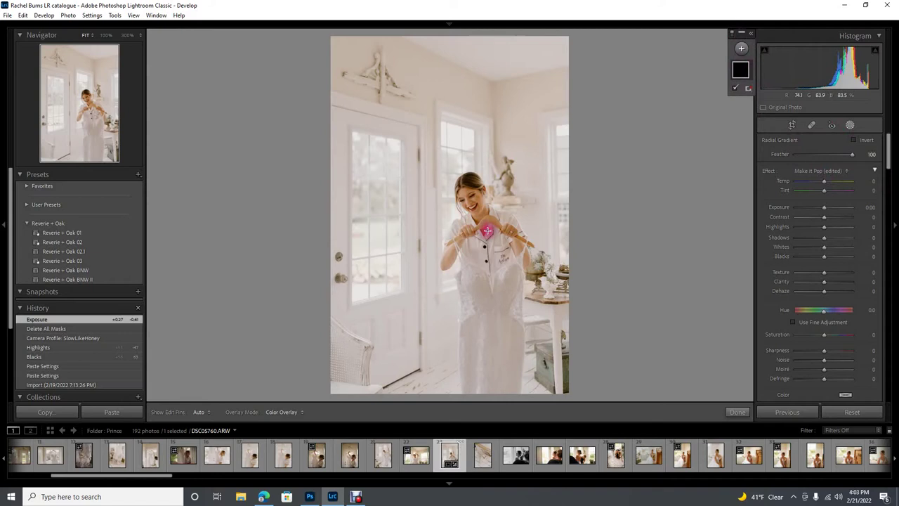
left_click_drag(469, 203, 553, 337)
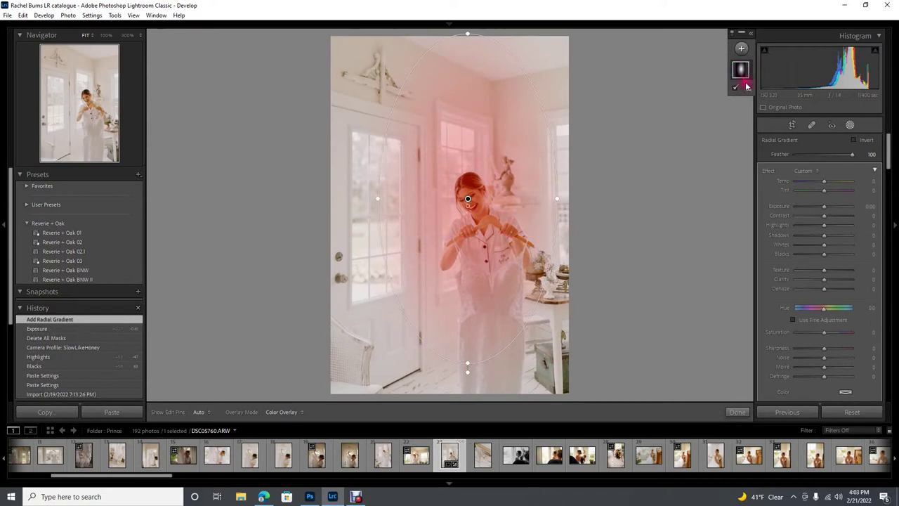
left_click(805, 170)
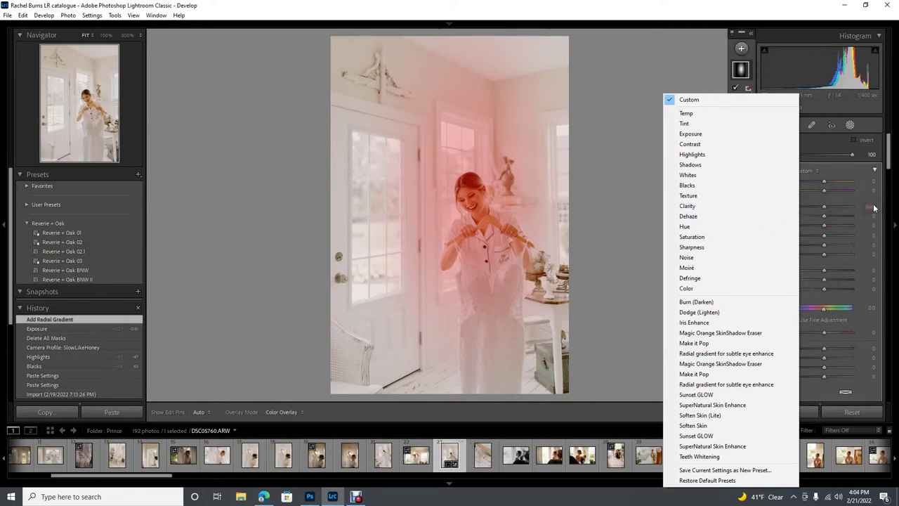
left_click(631, 219)
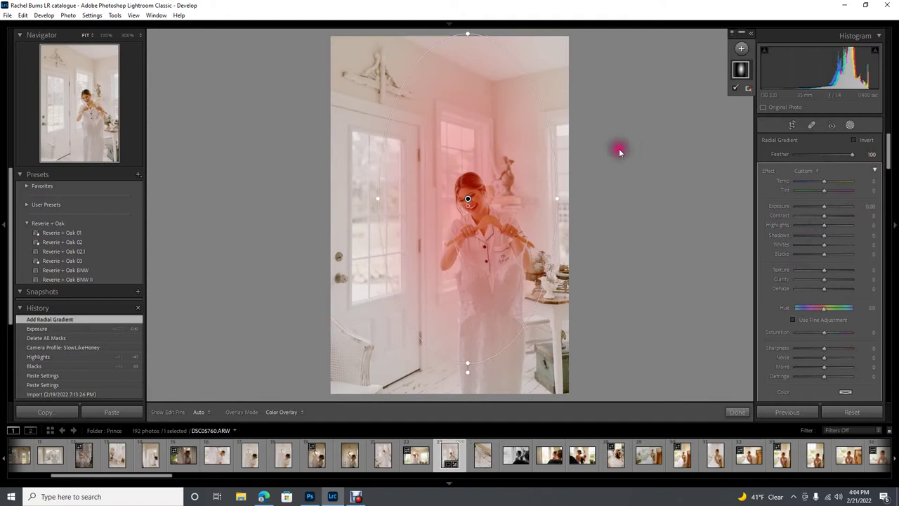
- Delete "Mask 1", the radial gradient, from the mask thumbnail's context menu
right_click(740, 69)
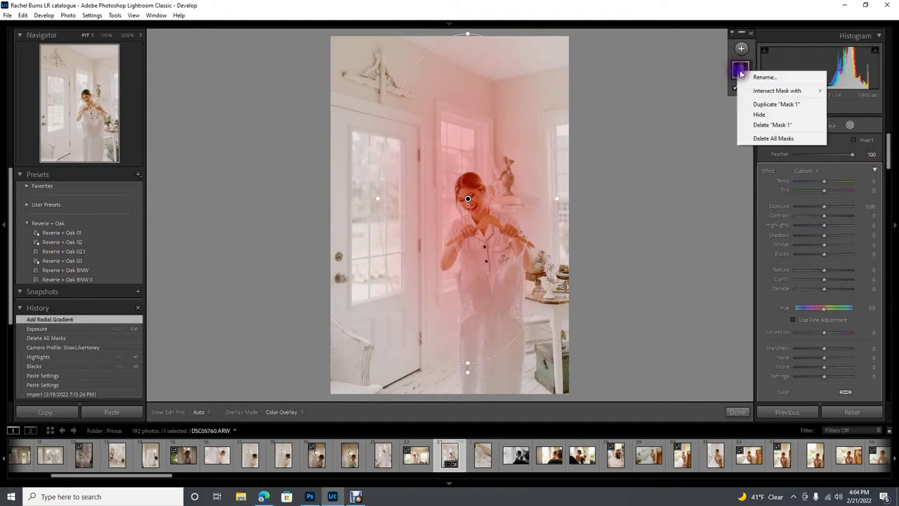
left_click(751, 125)
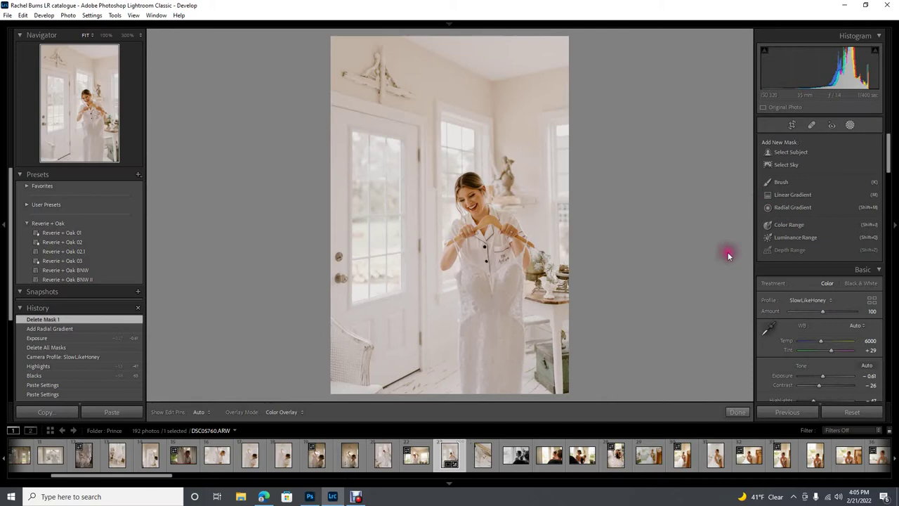
- Start a new radial gradient using the Exposure effect preset at 2.72
left_click(801, 207)
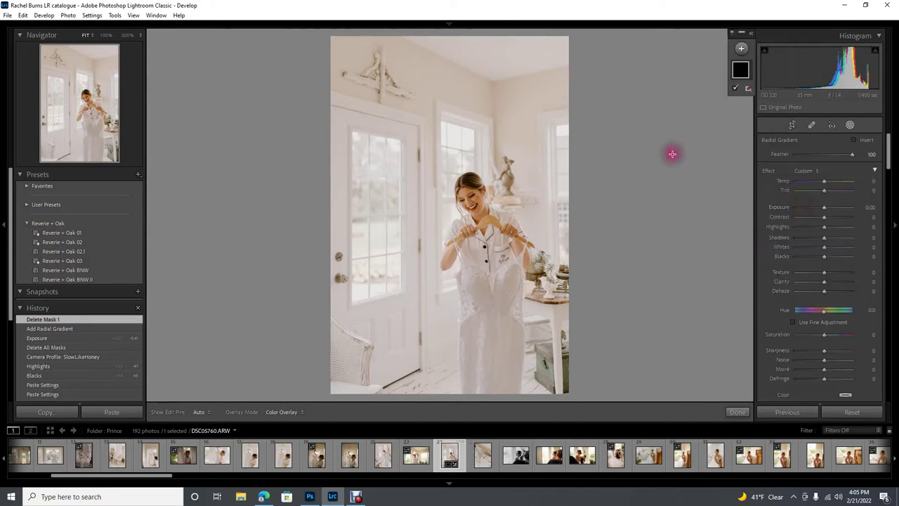
left_click(804, 172)
left_click(705, 140)
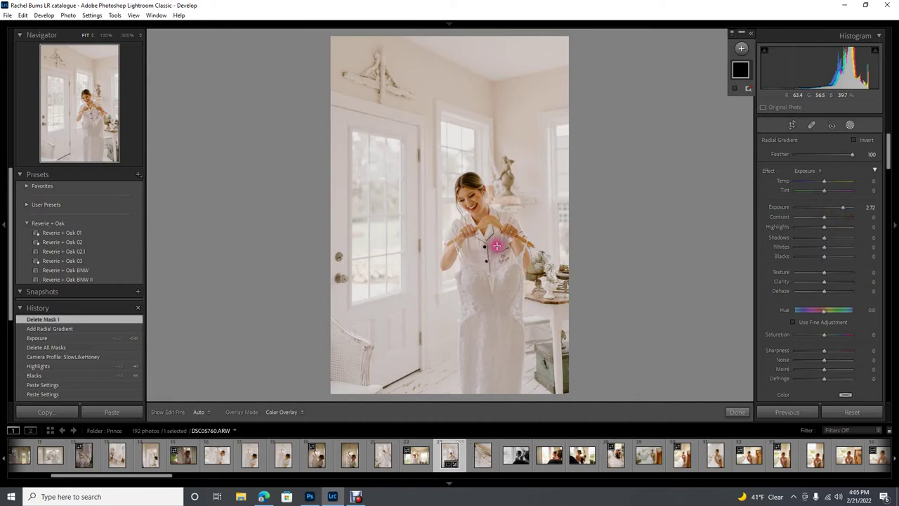
- Draw the radial gradient over the bride, lower its exposure from 2.72, and reshape it
left_click_drag(479, 231, 580, 440)
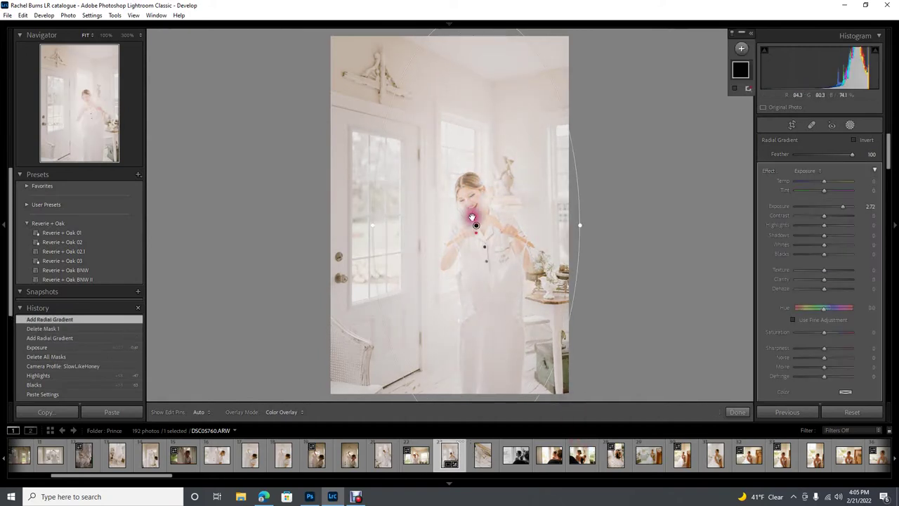
left_click_drag(482, 232, 480, 237)
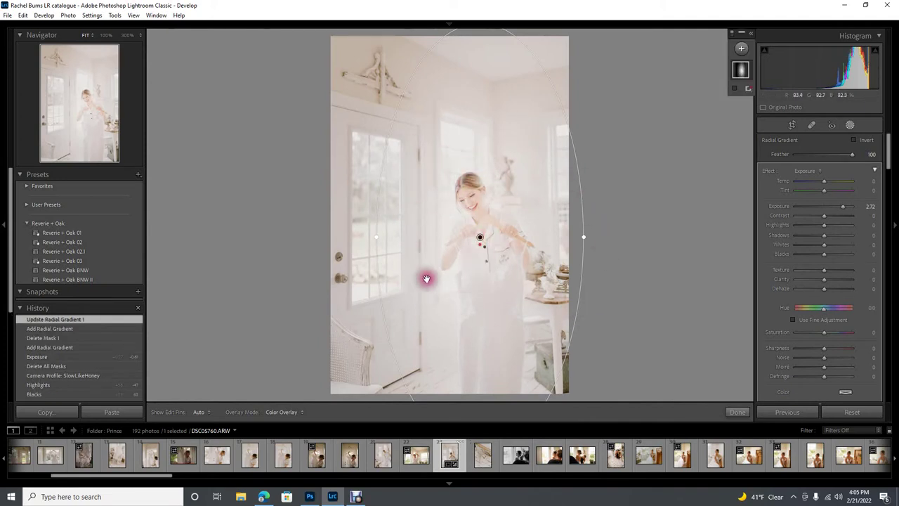
left_click(842, 207)
left_click_drag(842, 207, 823, 220)
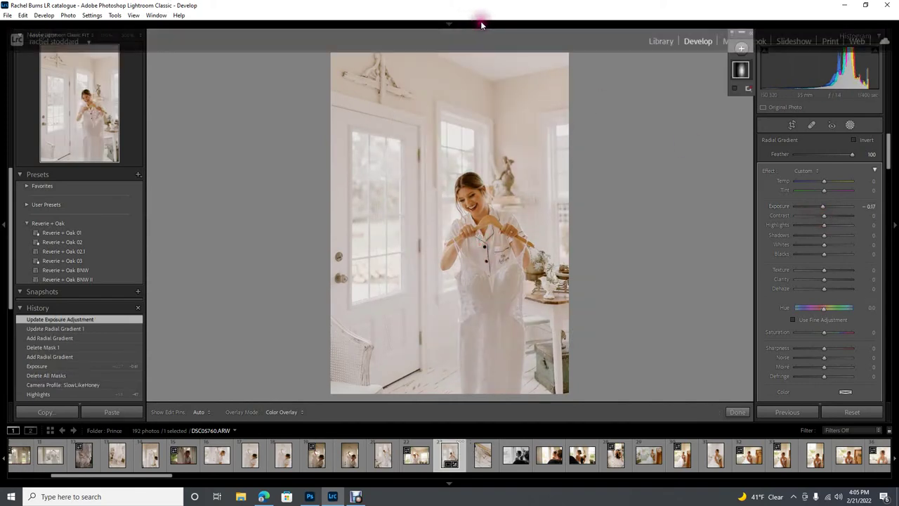
left_click_drag(583, 241, 560, 244)
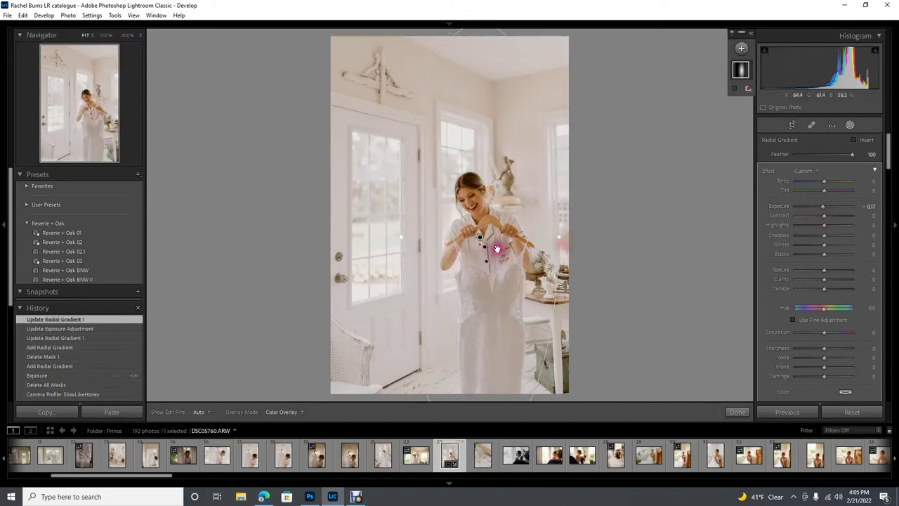
left_click_drag(491, 250, 483, 188)
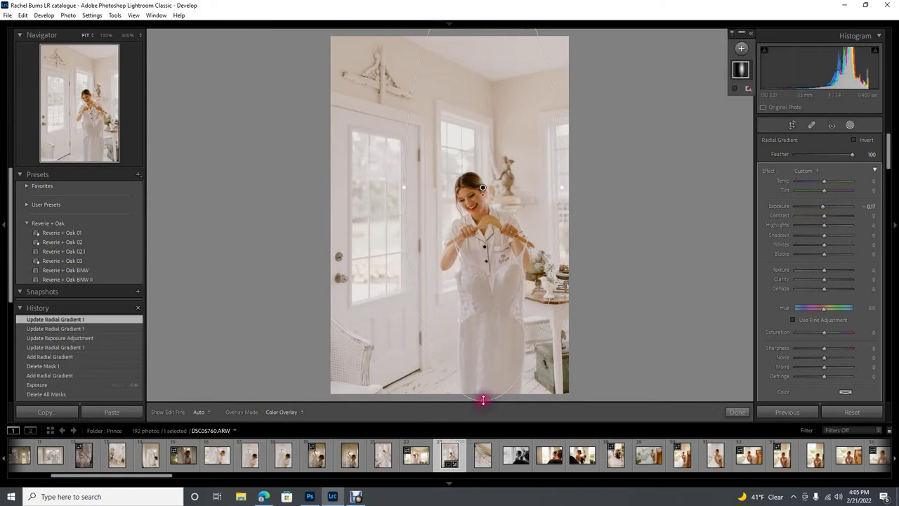
left_click_drag(482, 400, 482, 283)
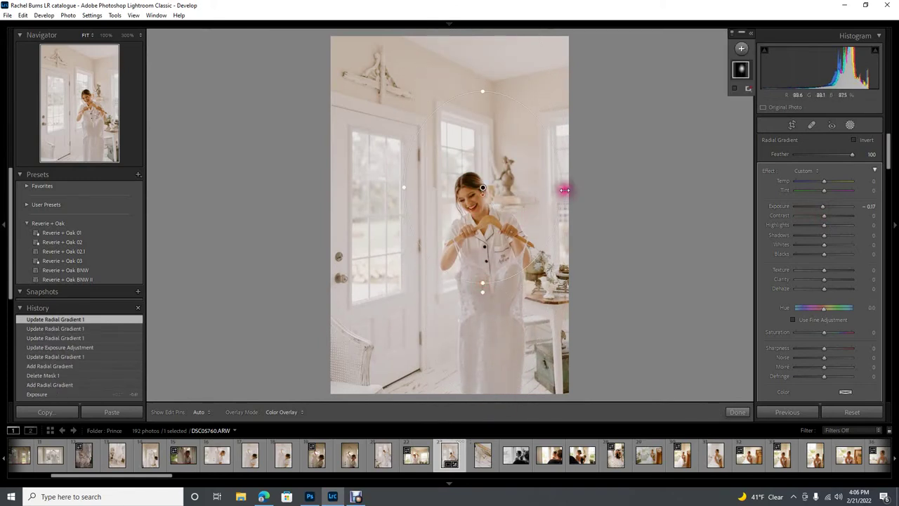
left_click_drag(565, 190, 482, 242)
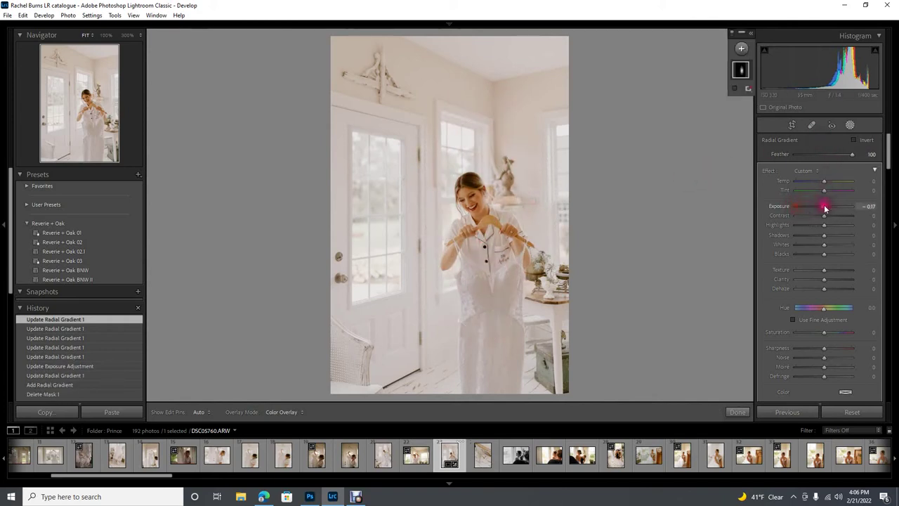
- Enlarge the gradient downward and rightward over the bride and settle Exposure at 0.03
left_click_drag(825, 209, 773, 205)
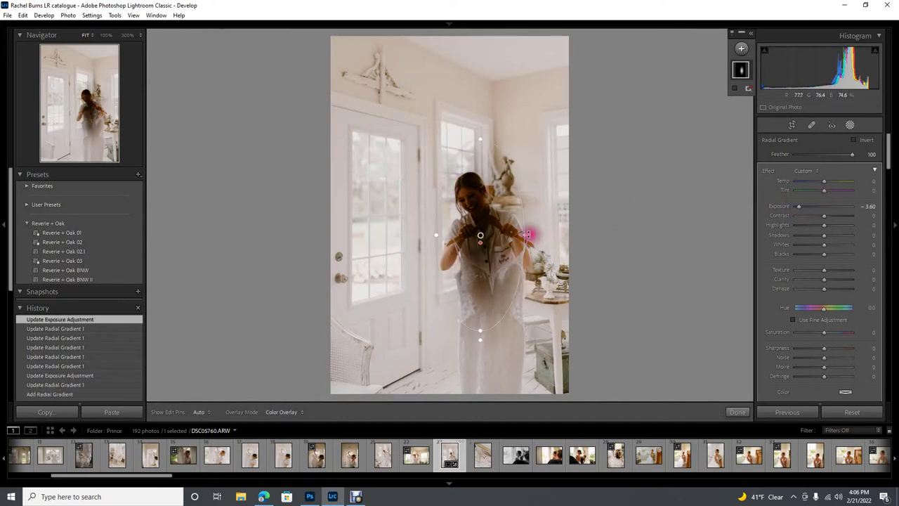
left_click_drag(527, 235, 558, 235)
left_click_drag(483, 327, 482, 378)
left_click_drag(554, 236, 580, 242)
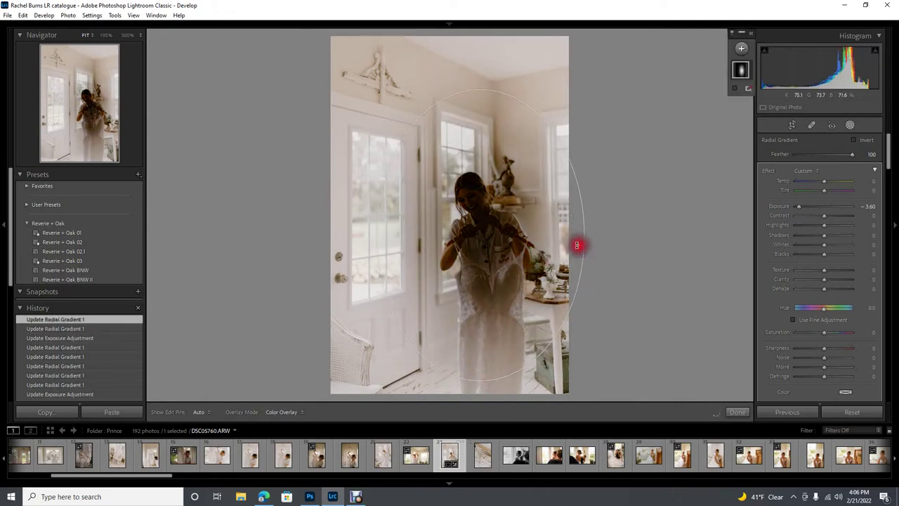
left_click_drag(799, 206, 819, 212)
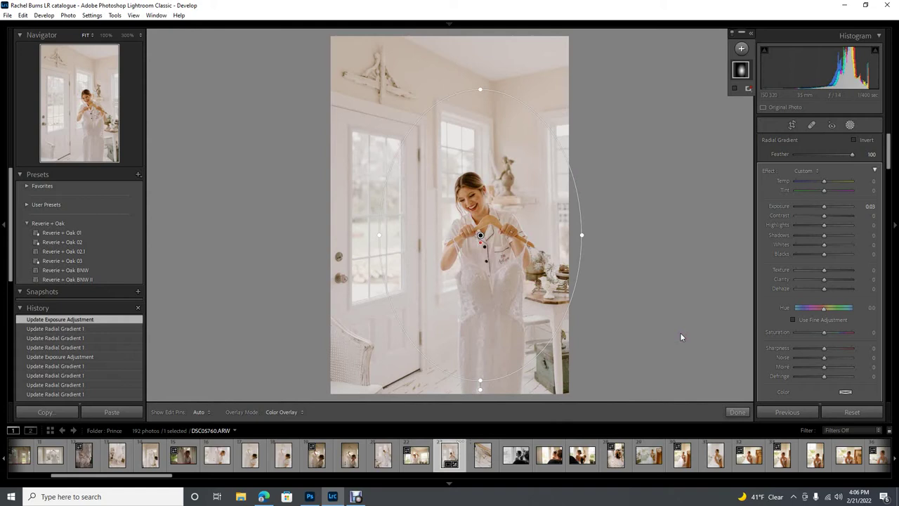
left_click(657, 357)
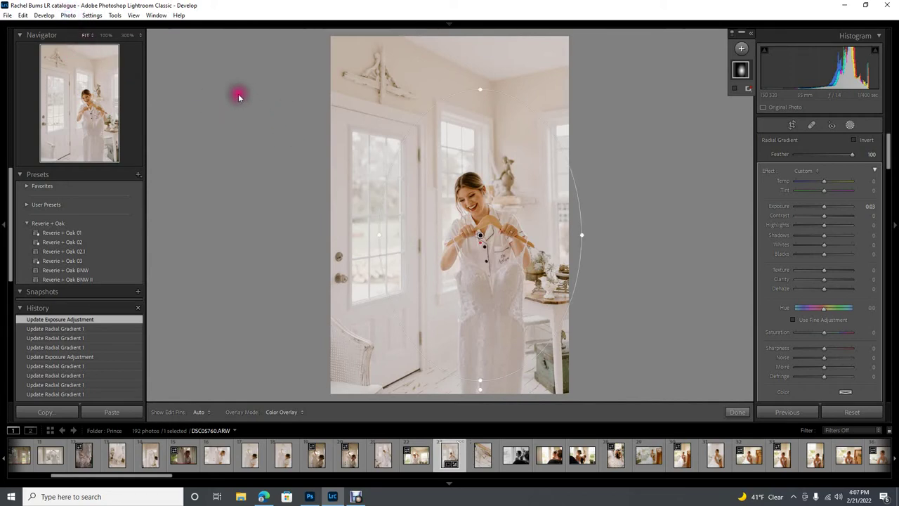
- Send DSC05760.ARW to Adobe Photoshop 2022 via Photo > Edit In
left_click(69, 15)
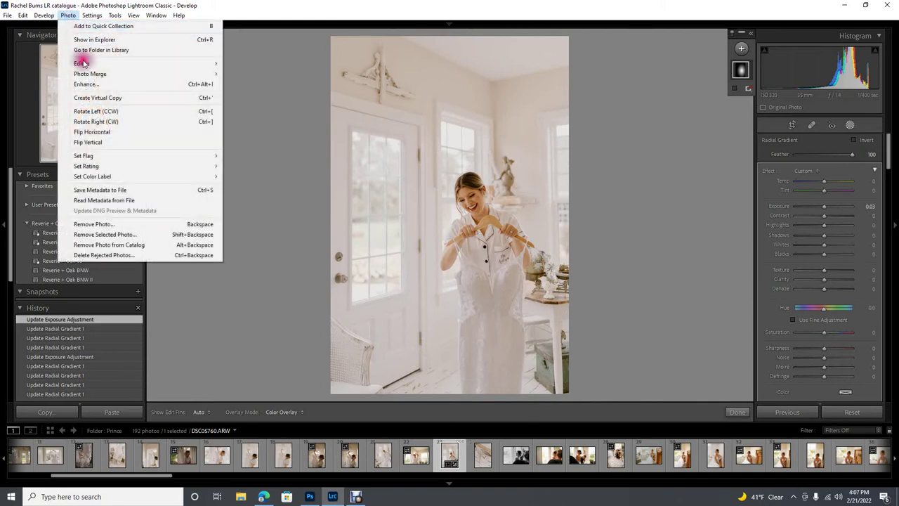
mouse_move(81, 64)
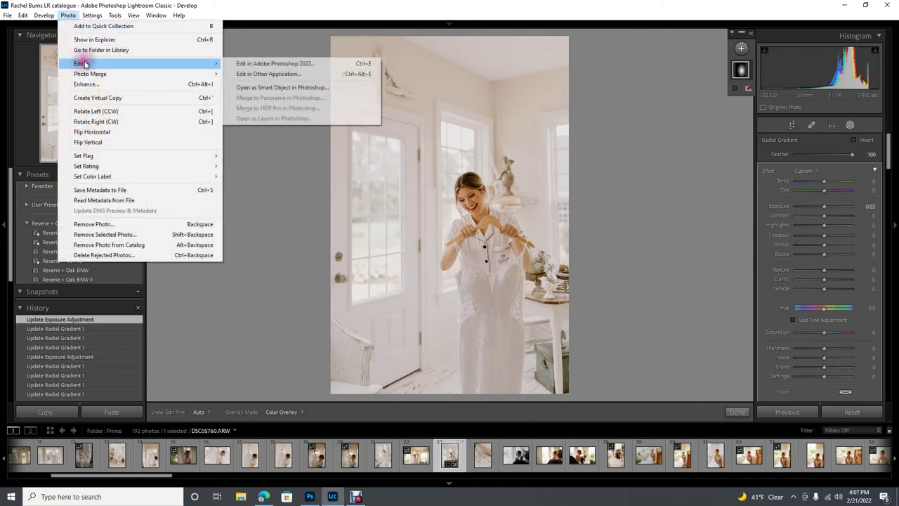
left_click(259, 65)
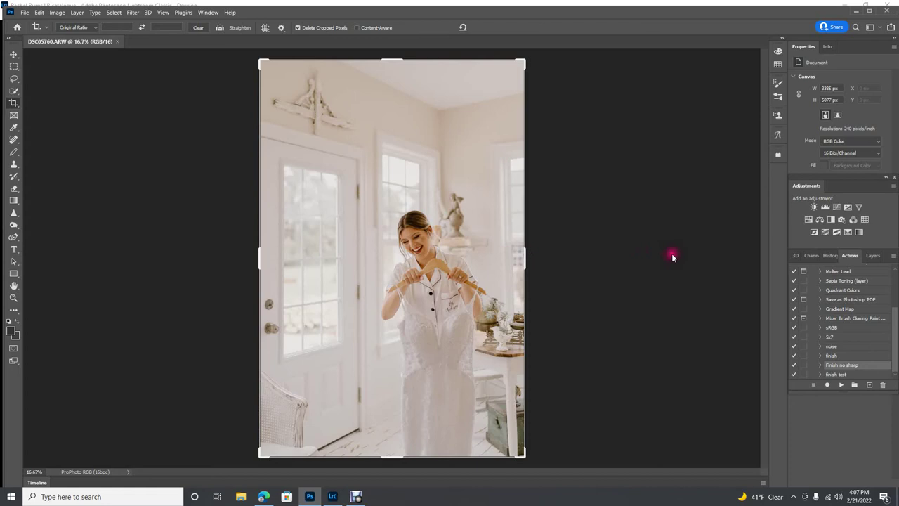
- Check the Window menu and re-dock the Adjustments panel in Photoshop
left_click(210, 13)
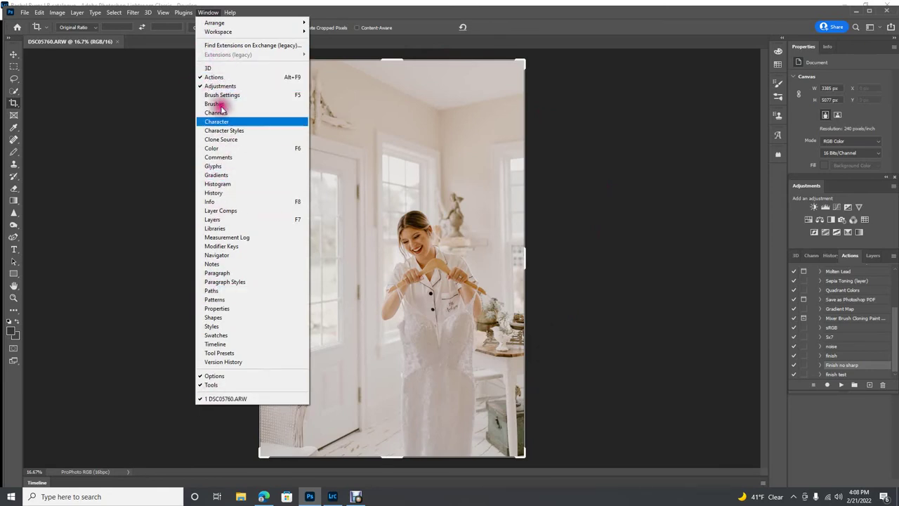
left_click(692, 227)
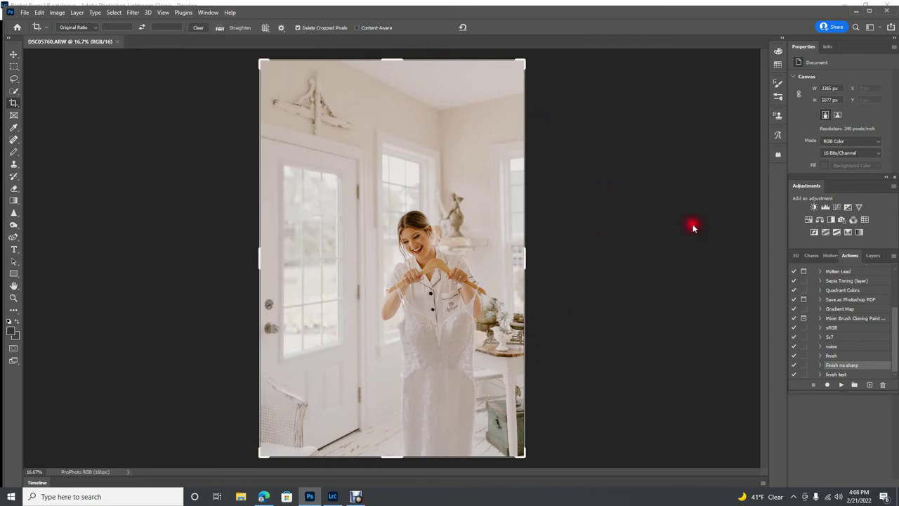
mouse_move(875, 190)
left_mouse_down()
mouse_move(761, 183)
mouse_move(883, 190)
mouse_move(871, 189)
left_mouse_up()
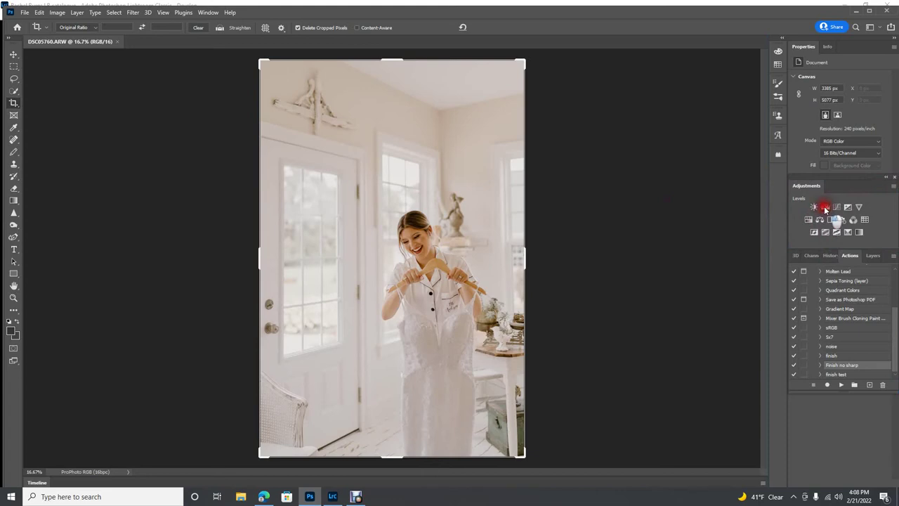
- Add a Levels adjustment layer with input levels 3, 1.00 and 247
left_click(825, 209)
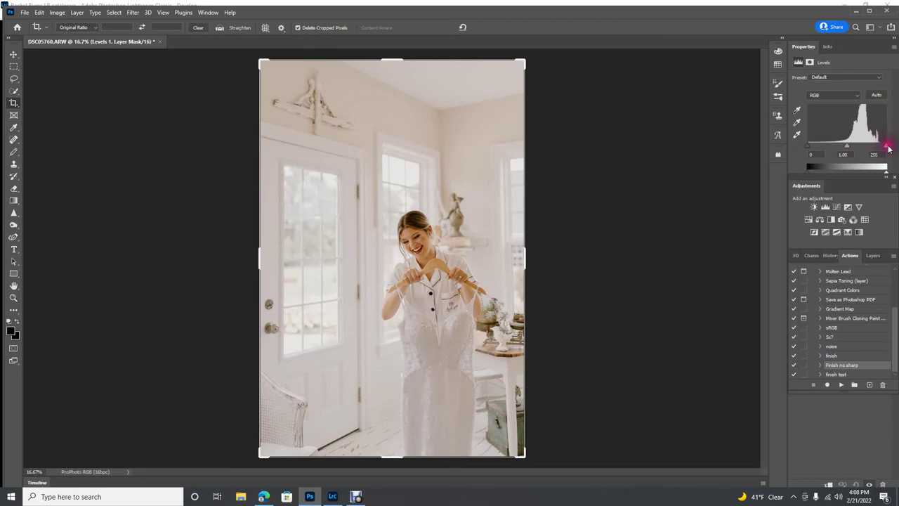
left_click_drag(886, 148, 885, 148)
left_click_drag(810, 144, 808, 146)
- Show the Layers panel and toggle Levels 1 visibility off and on to compare
left_click(873, 257)
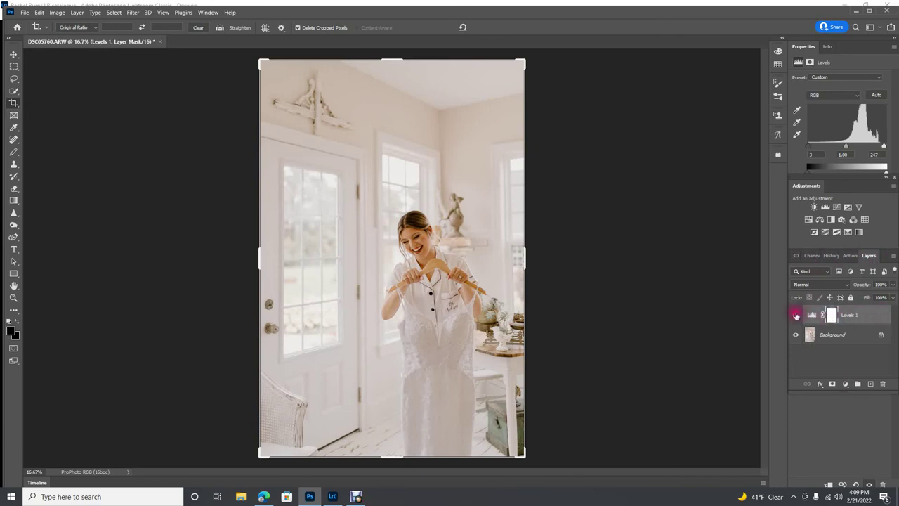
left_click(797, 317)
left_click(796, 317)
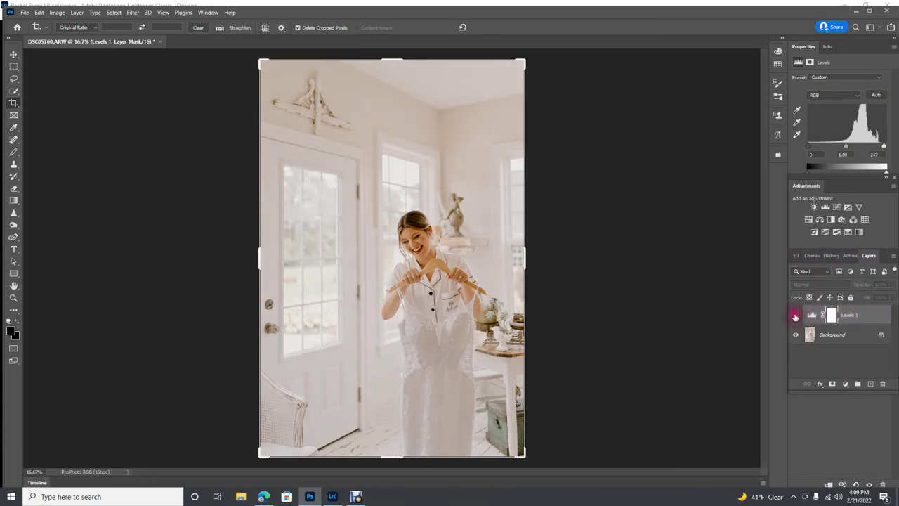
left_click(796, 317)
left_click(797, 317)
left_click(796, 317)
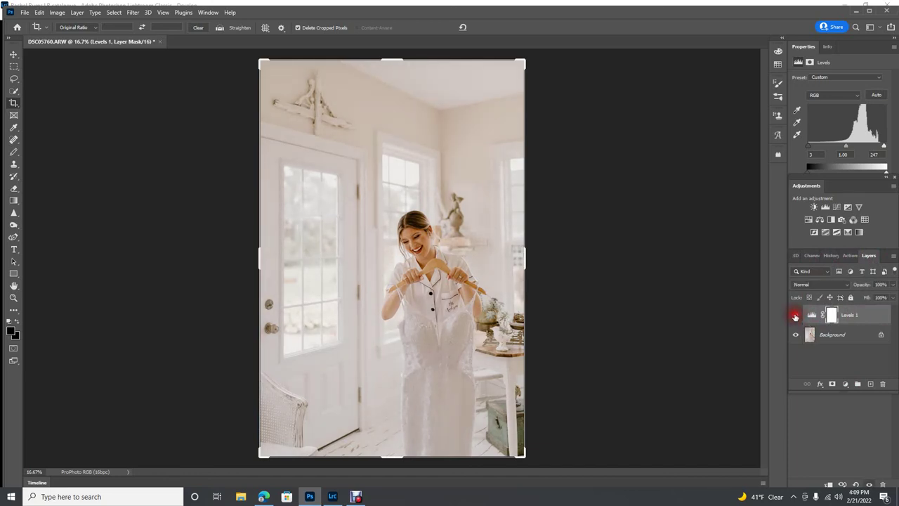
- Flatten the image into a single Background layer, then bring up the Actions list and File menu
left_click(895, 258)
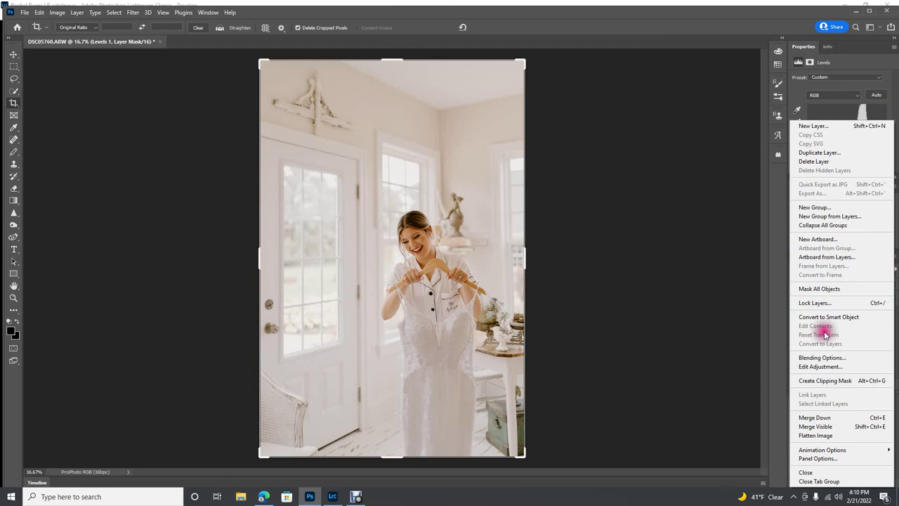
left_click(822, 435)
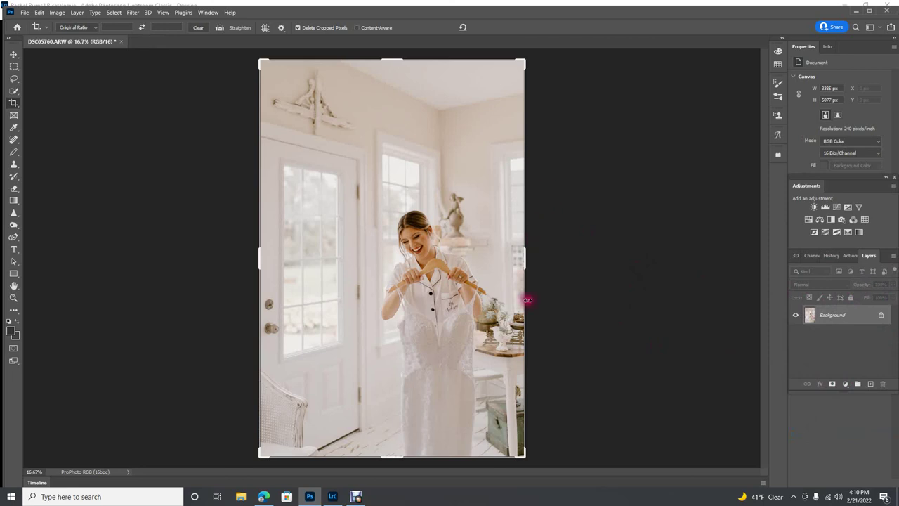
left_click(848, 257)
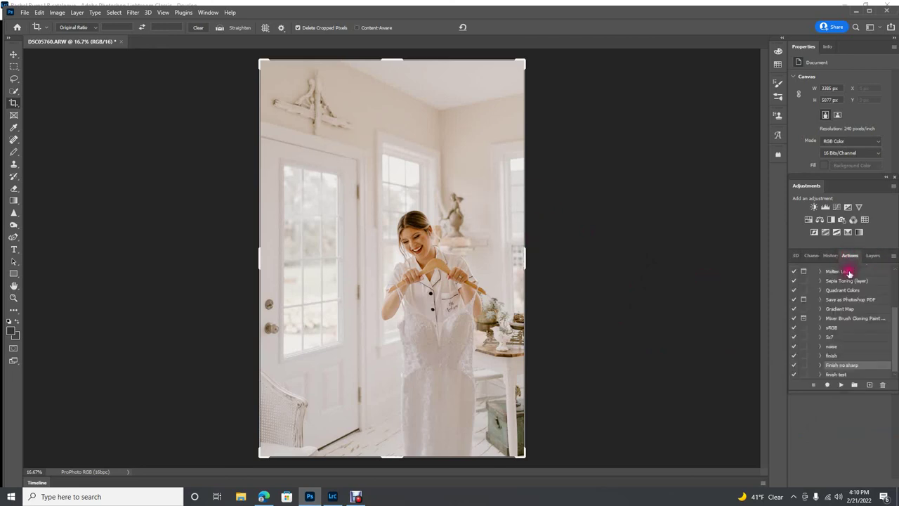
left_click(837, 366)
left_click(590, 370)
left_click(25, 12)
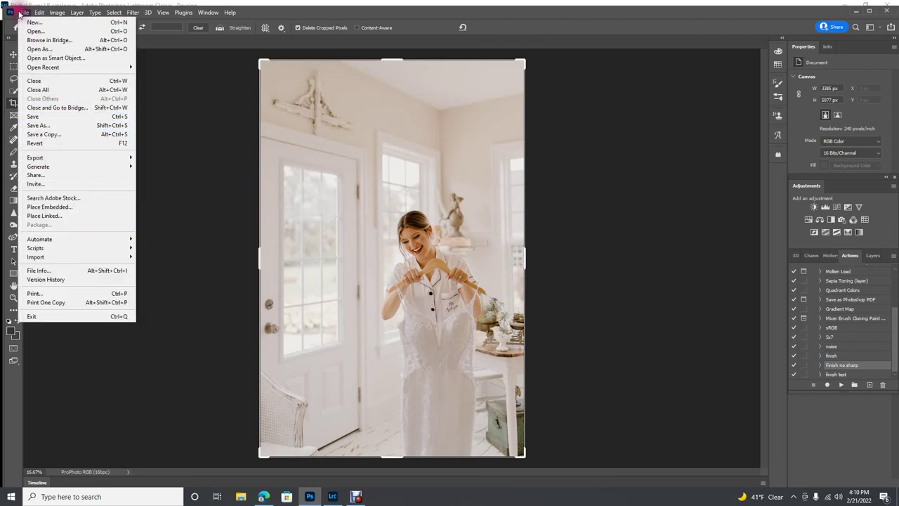
- Dismiss Photoshop's File menu without choosing any command, leaving the flattened bridal portrait visible
left_click(24, 14)
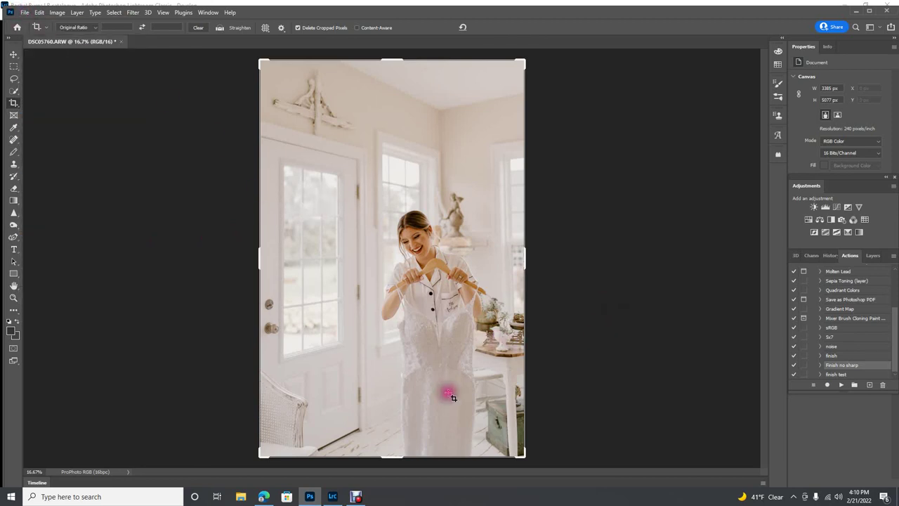